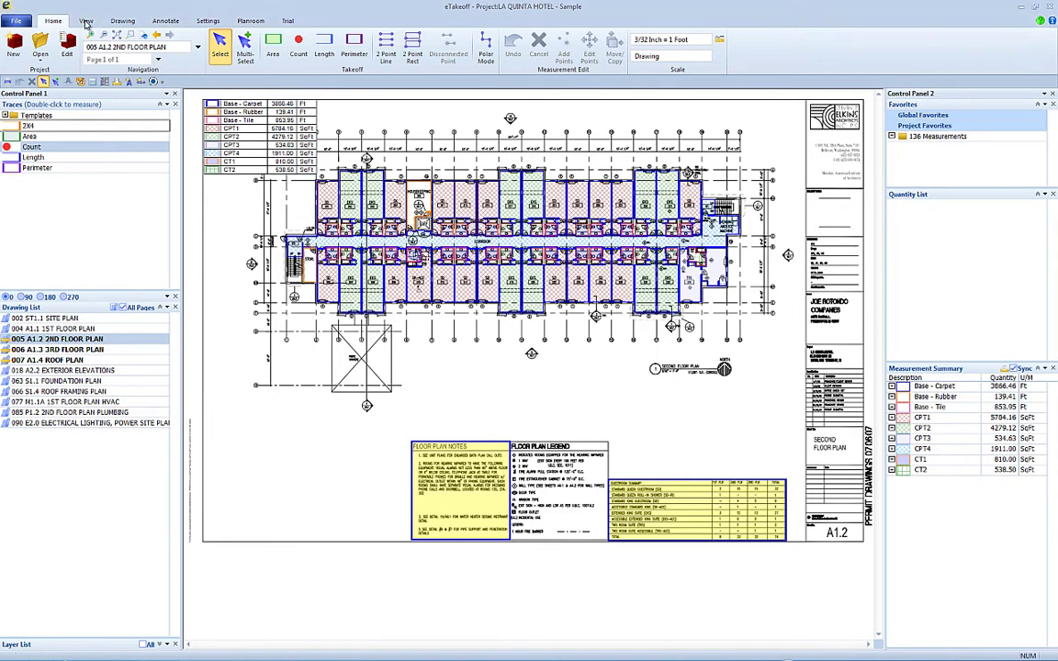
Step: Show the Measurement List from the View tab's Show Window group
left_click(85, 21)
left_click(113, 52)
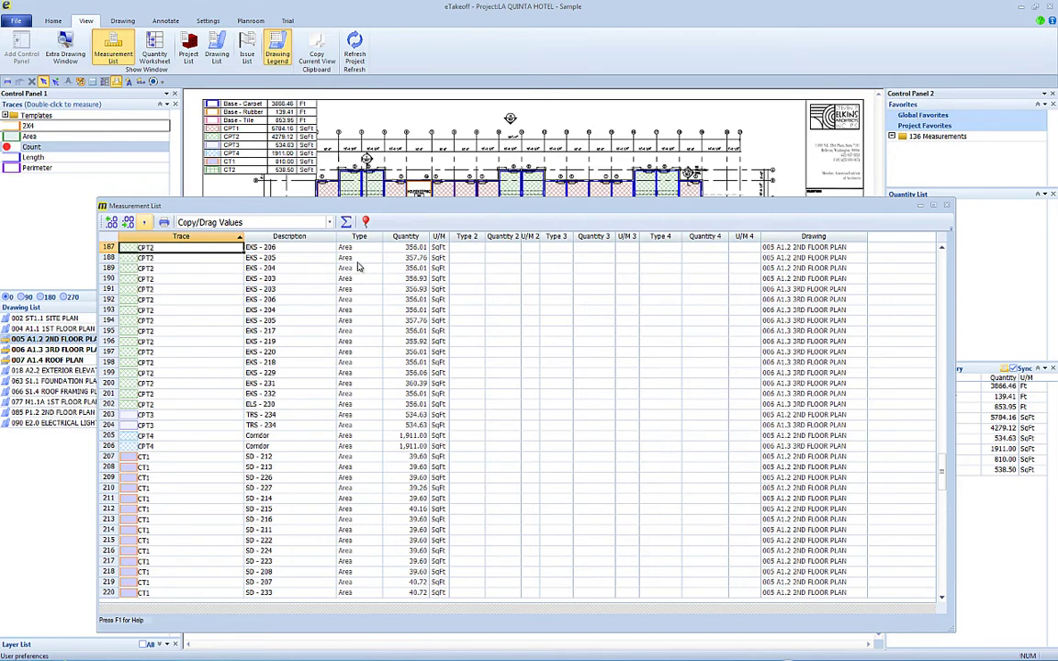
Step: Insert a Layer column before Type 2, then dismiss the end-column menu without adding one
right_click(470, 237)
mouse_move(487, 246)
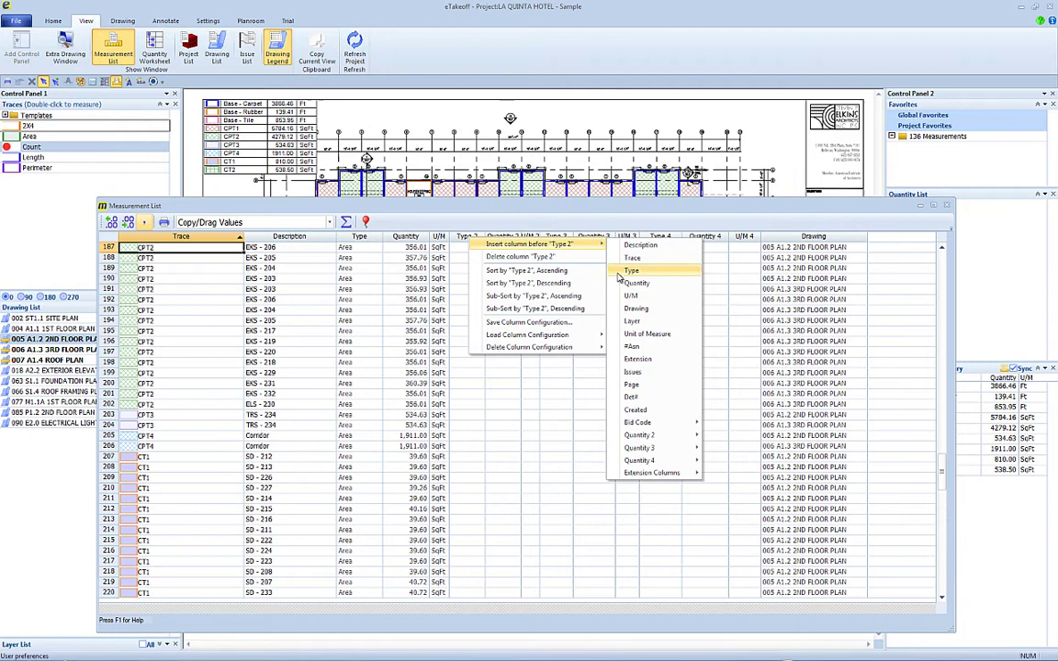
left_click(636, 321)
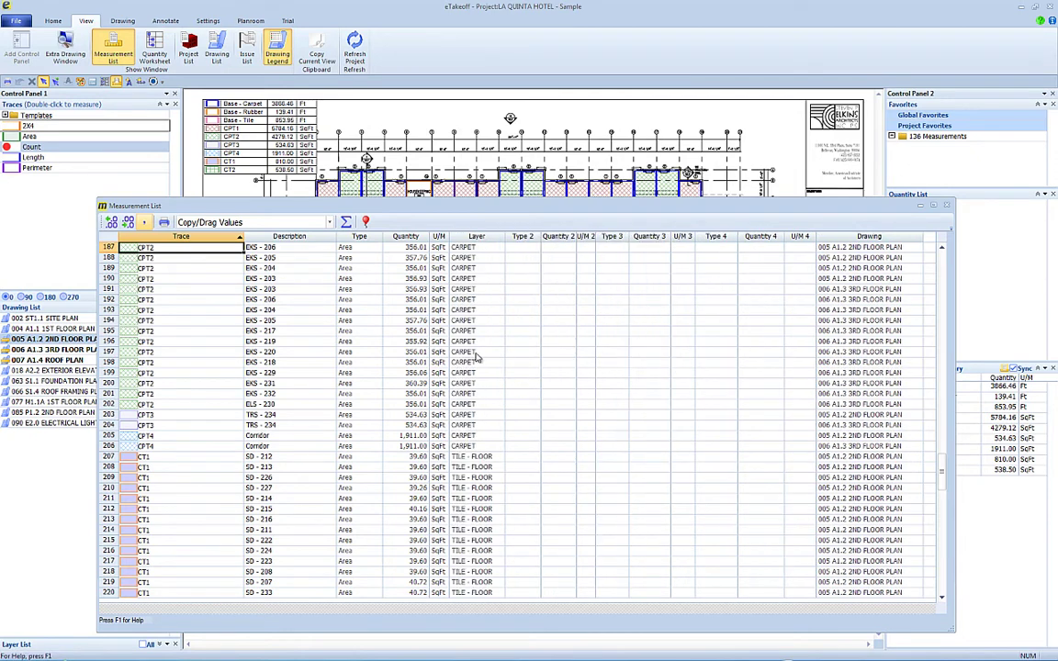
right_click(941, 242)
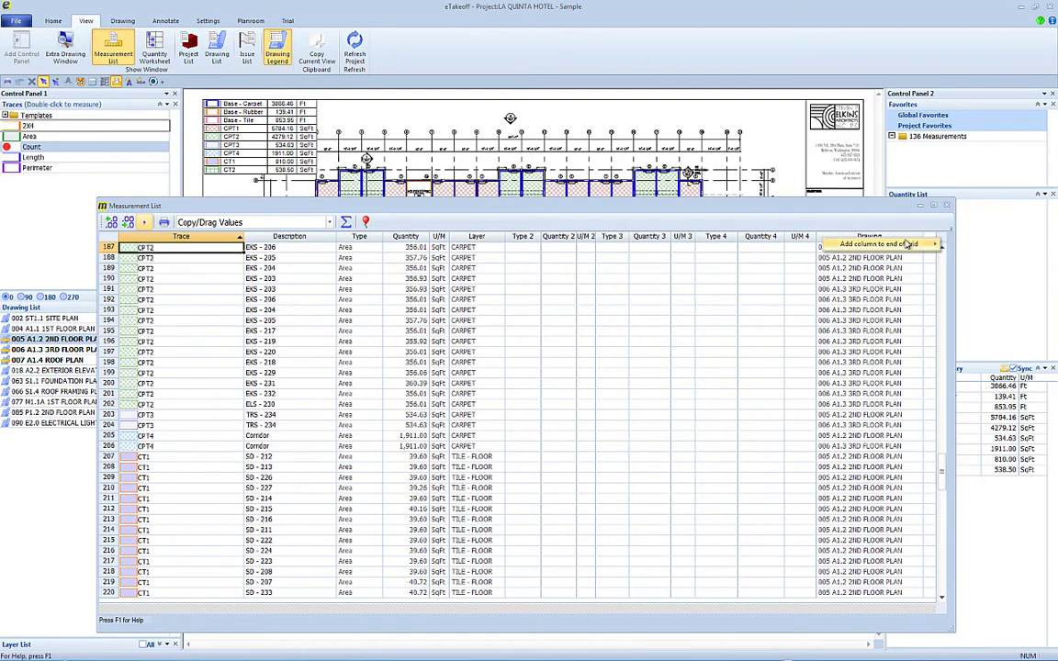
mouse_move(904, 245)
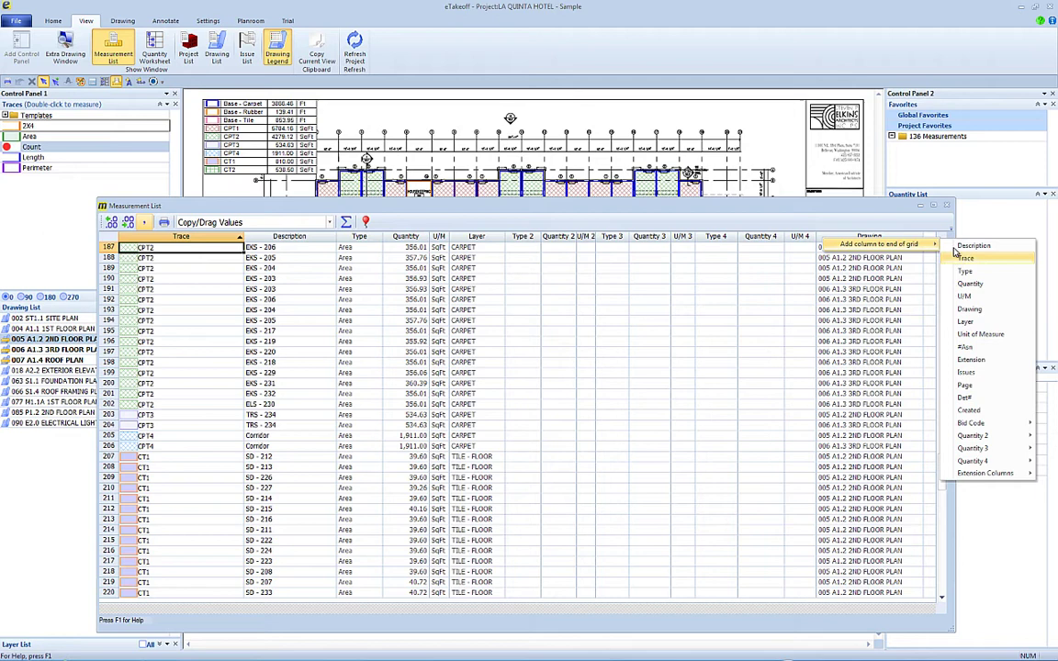
left_click(971, 257)
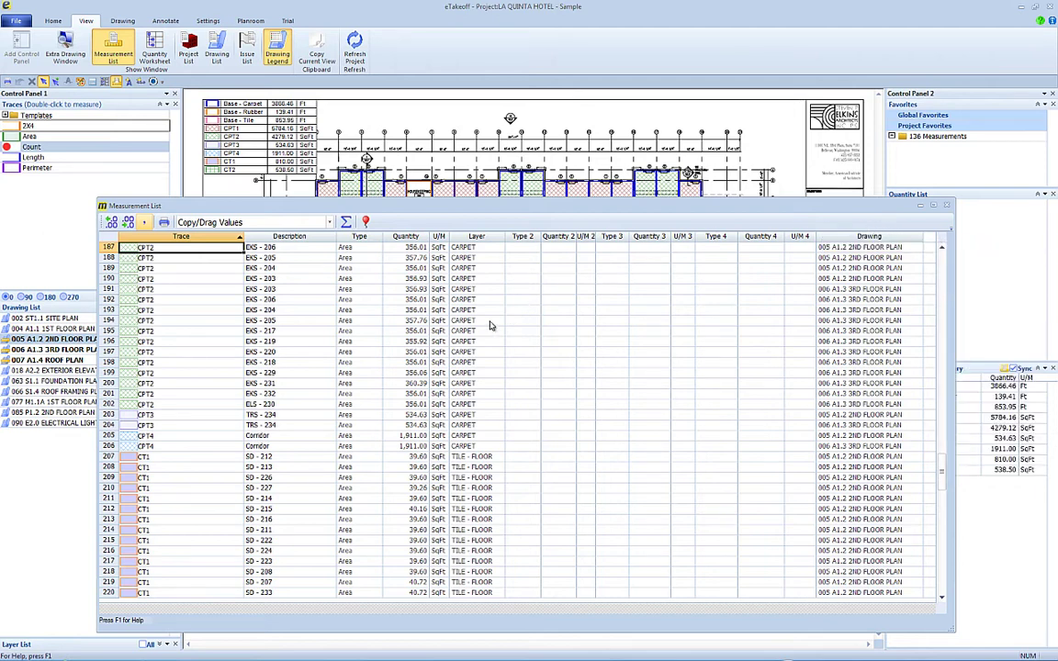
Step: Delete column 'Layer' so Type 2 follows U/M again
right_click(476, 238)
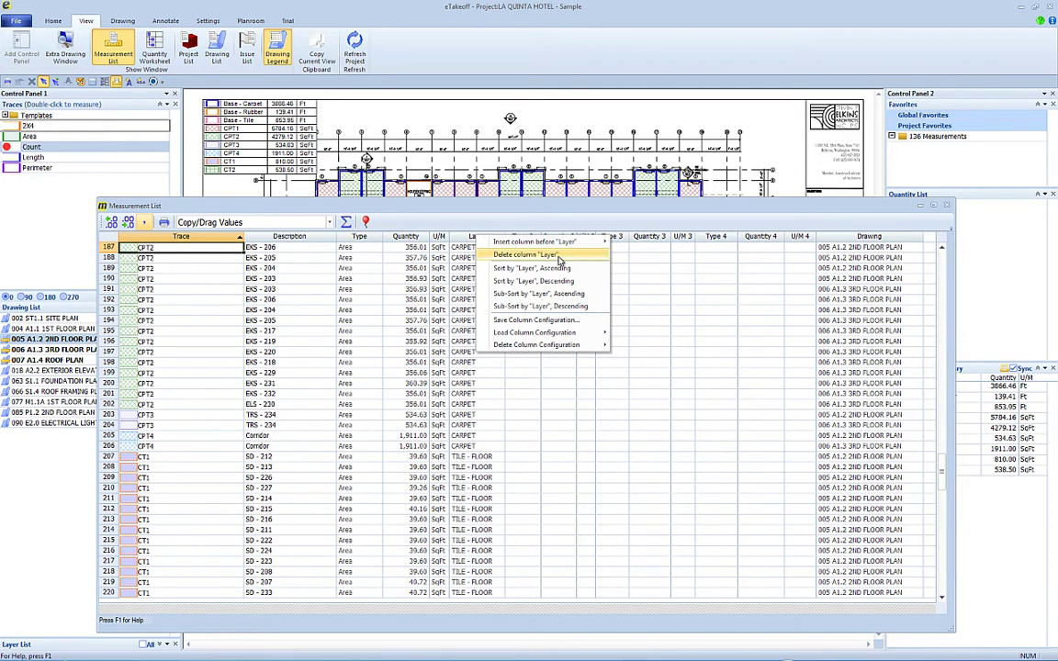
left_click(558, 257)
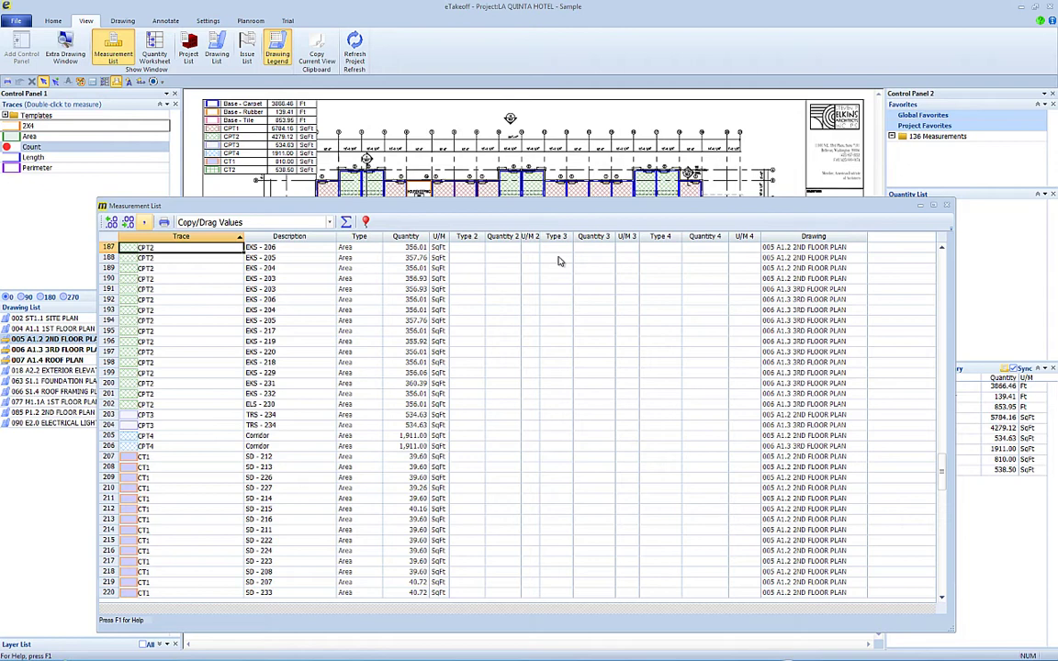
Step: Save the current column layout as configuration NEW
right_click(414, 240)
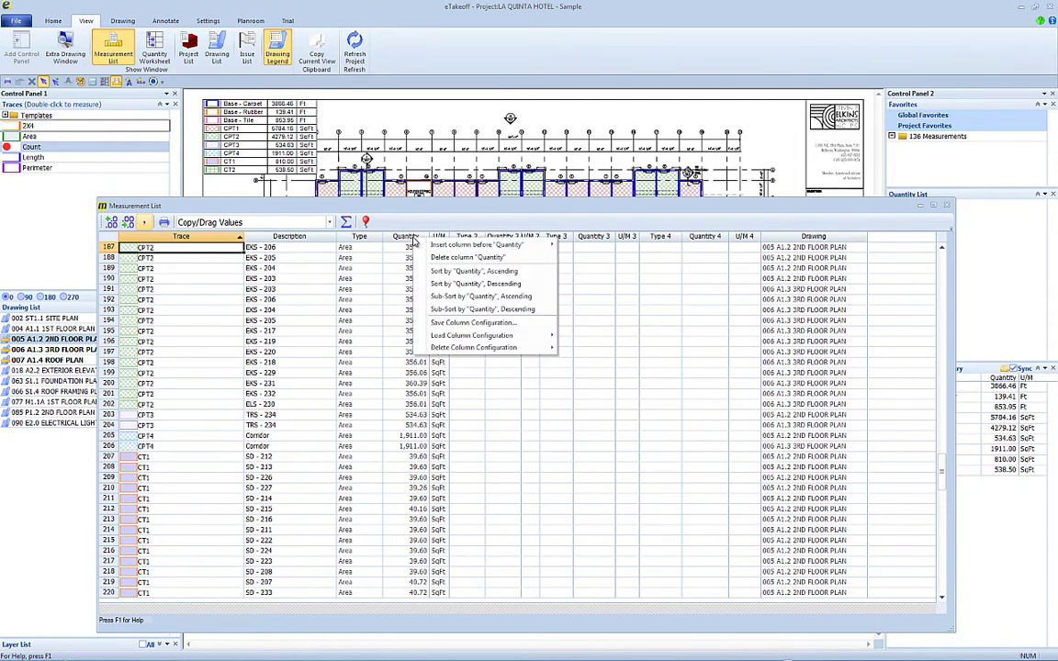
left_click(488, 324)
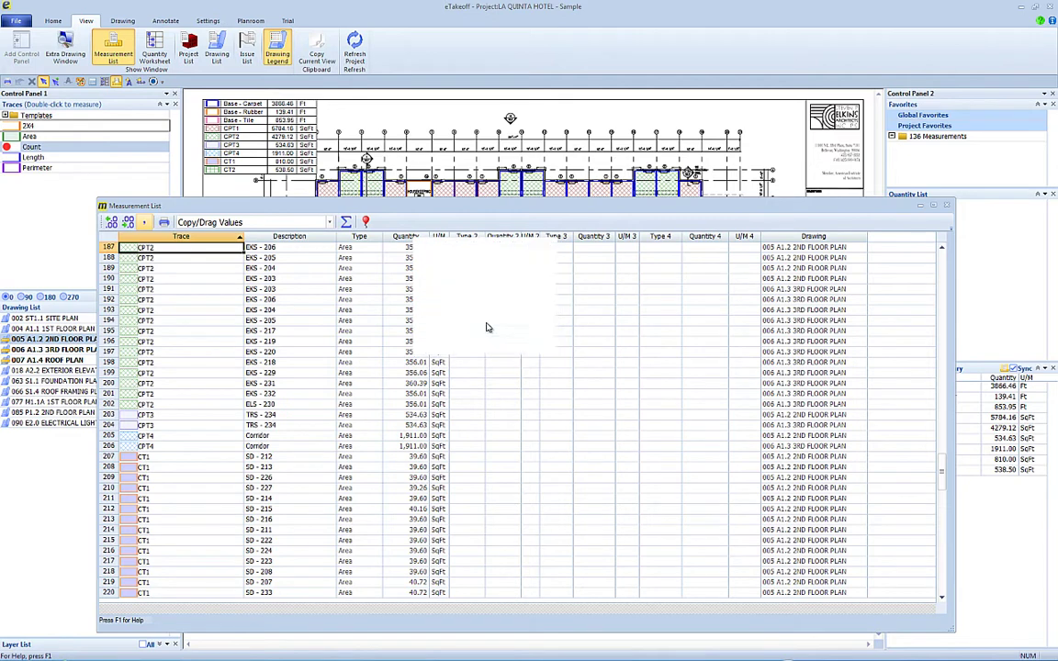
type("NEW")
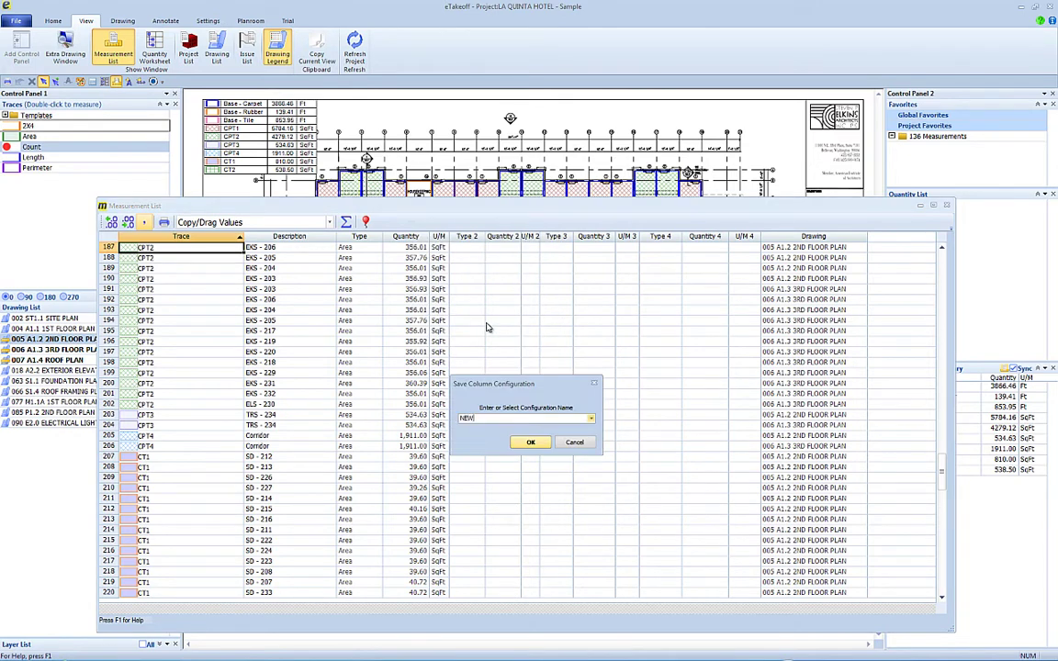
key("Return")
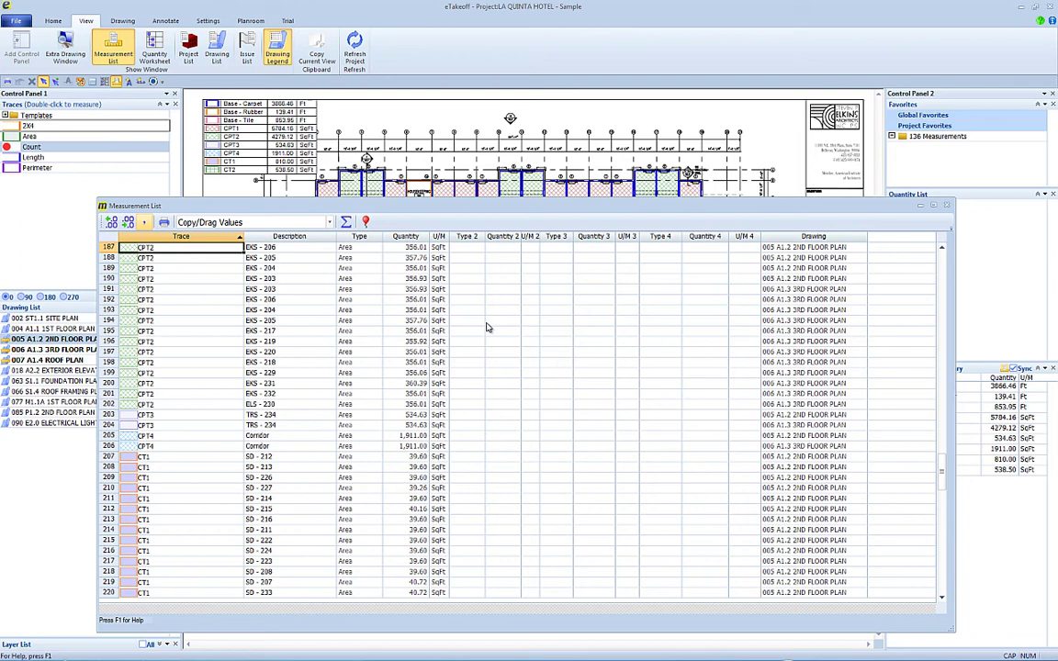
Step: Load the NEW column configuration back into the Measurement List
right_click(410, 238)
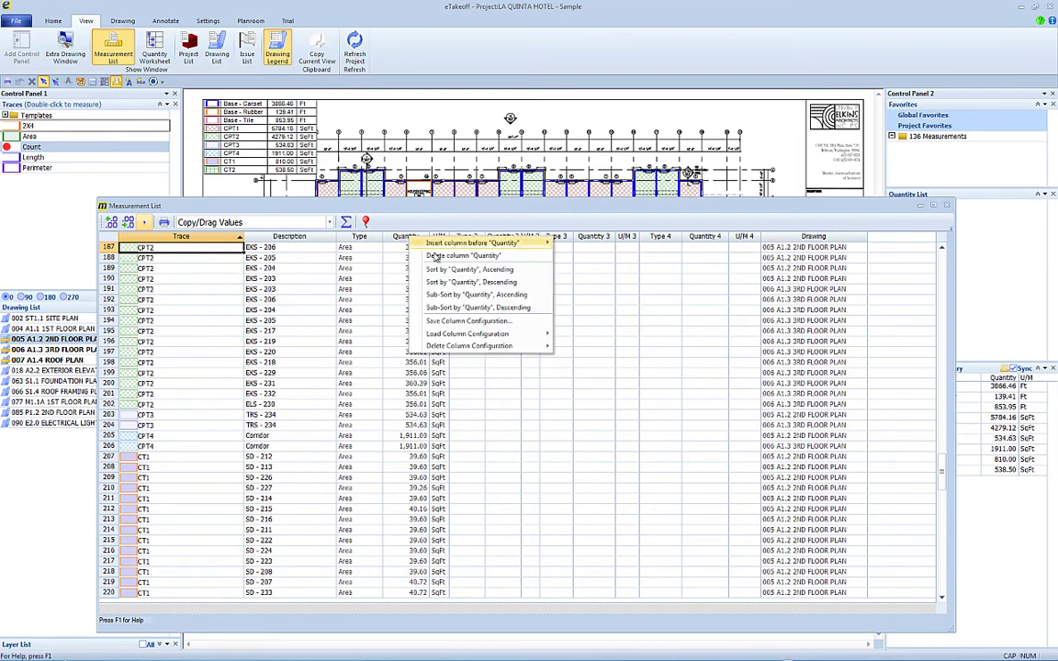
mouse_move(490, 336)
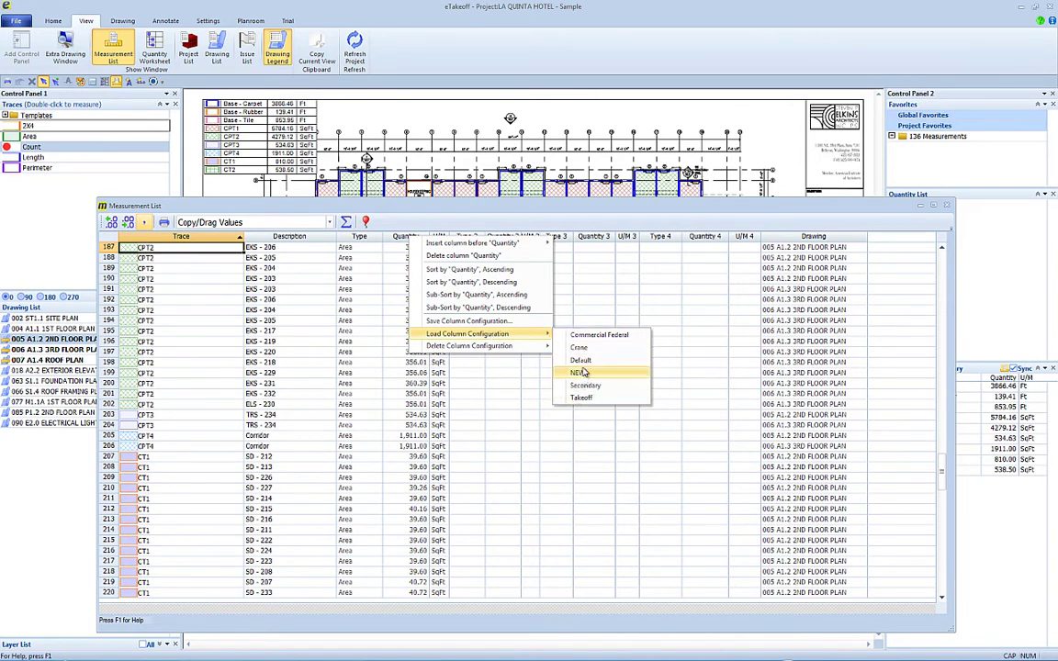
left_click(583, 373)
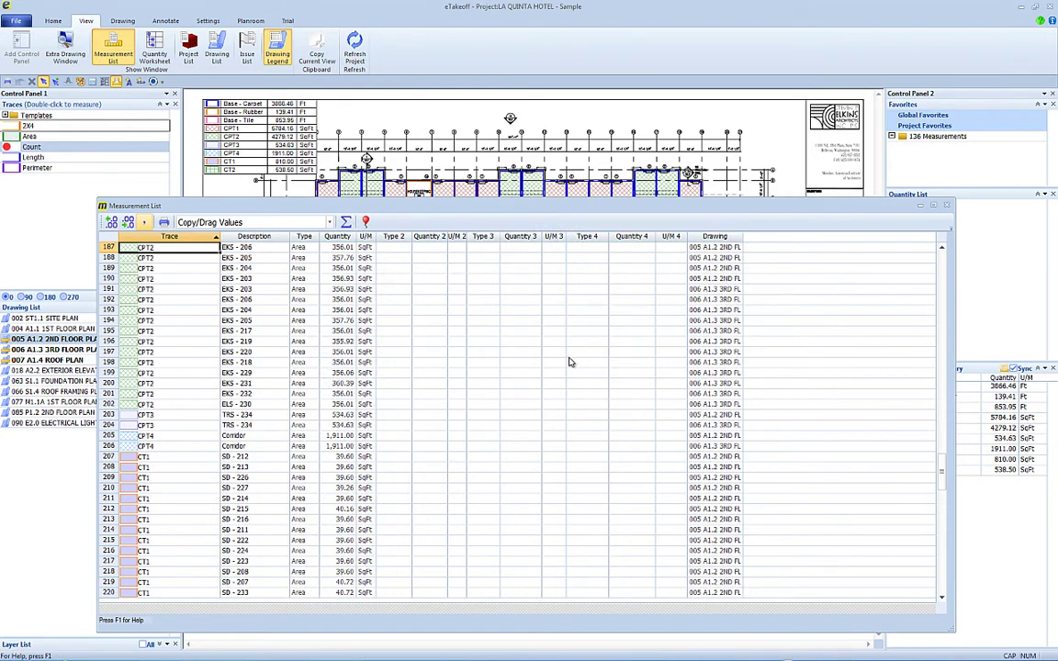
Step: Load the Secondary column configuration
right_click(395, 240)
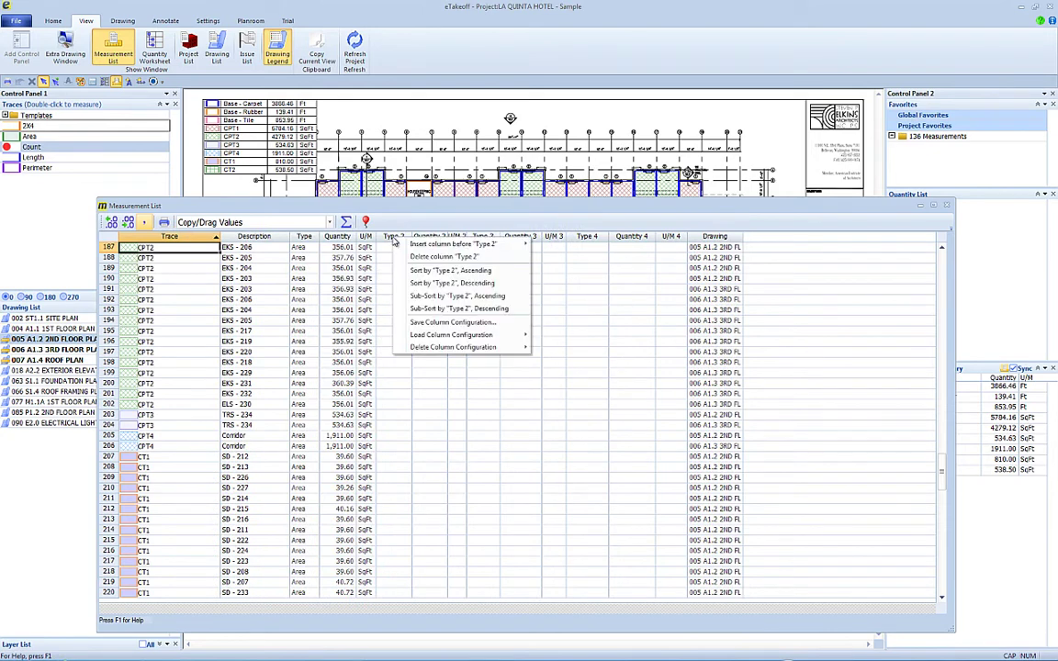
mouse_move(462, 336)
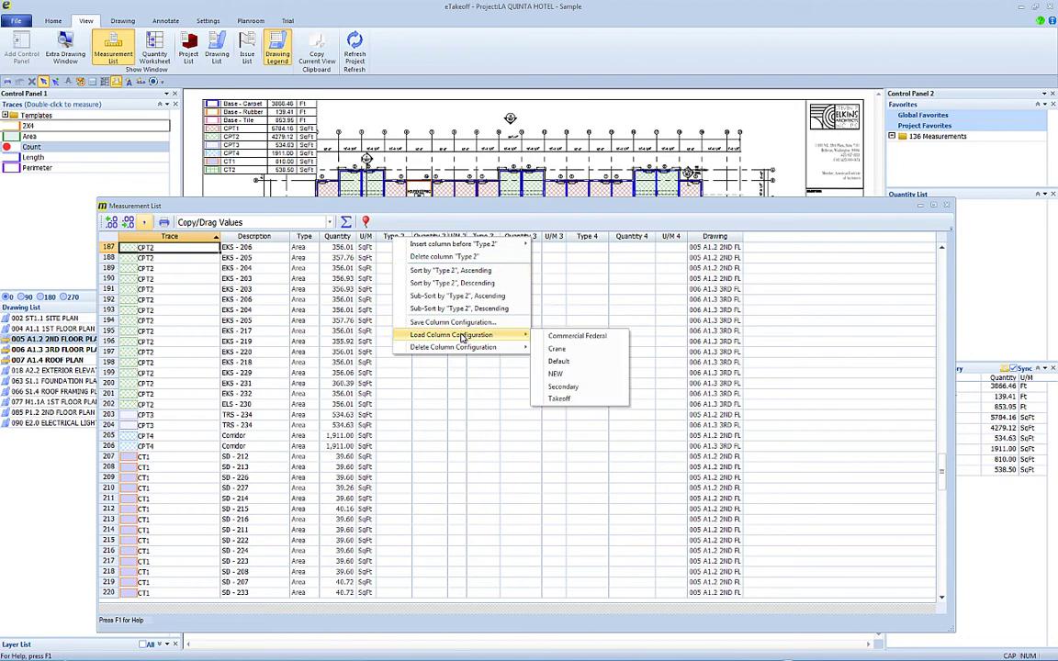
left_click(563, 387)
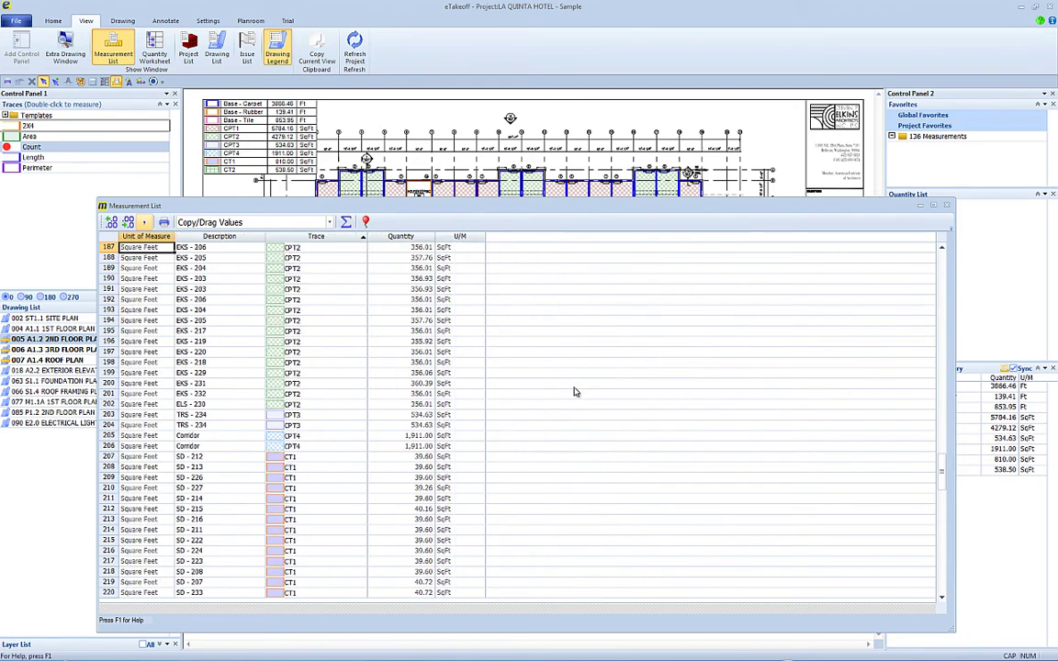
Step: Switch back to the NEW column configuration with full-width columns
right_click(339, 238)
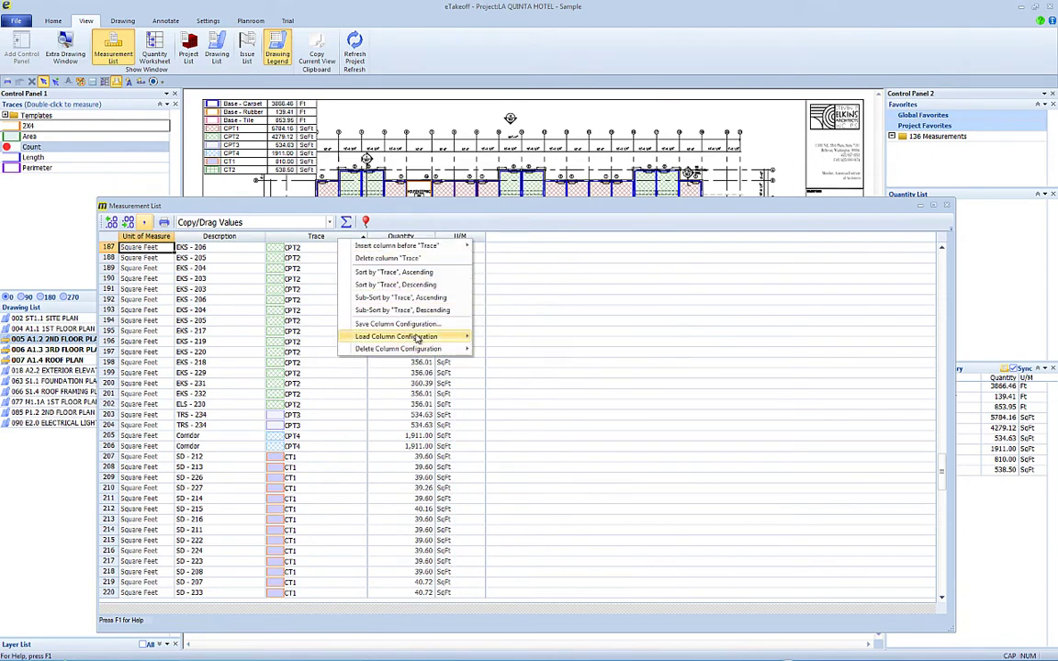
mouse_move(404, 337)
left_click(498, 377)
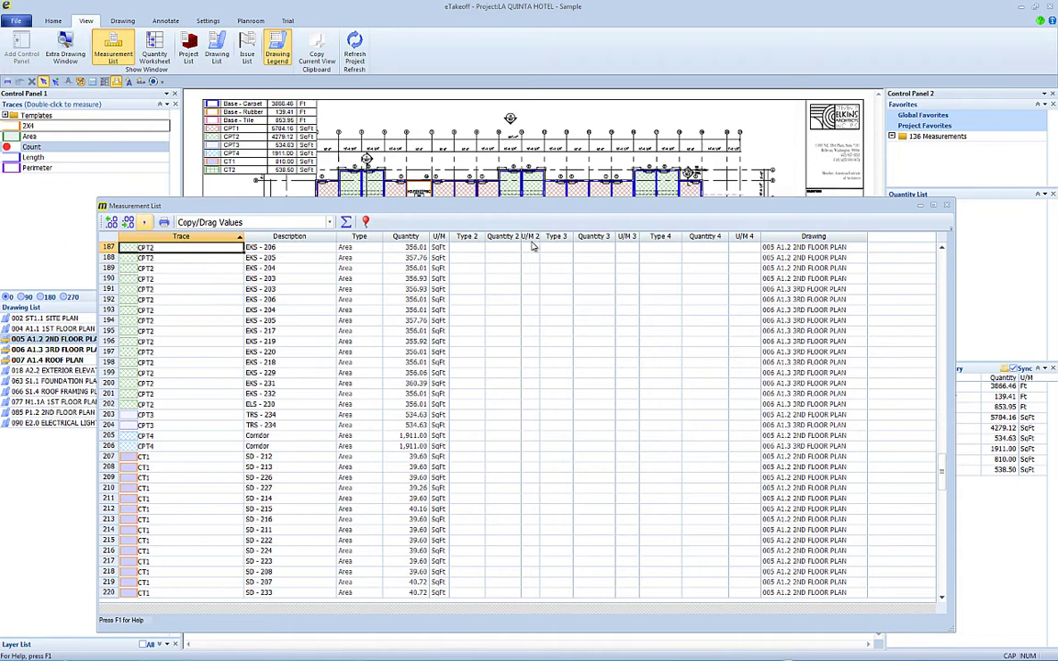
Step: Sort the measurements by Trace ascending, then sub-sort by Drawing ascending
right_click(183, 241)
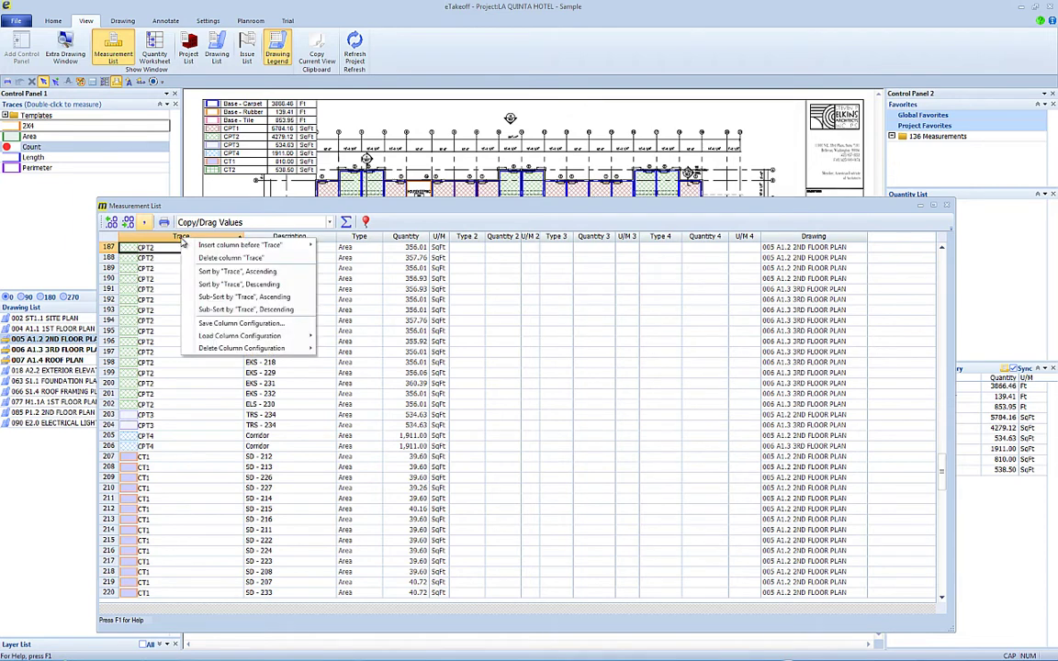
left_click(271, 273)
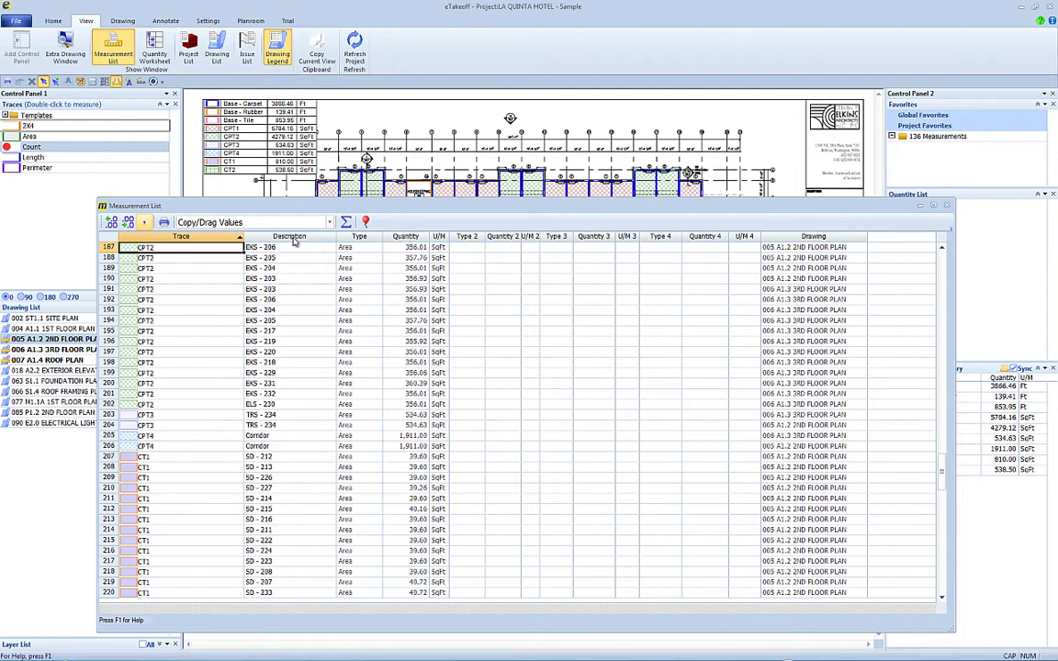
right_click(813, 241)
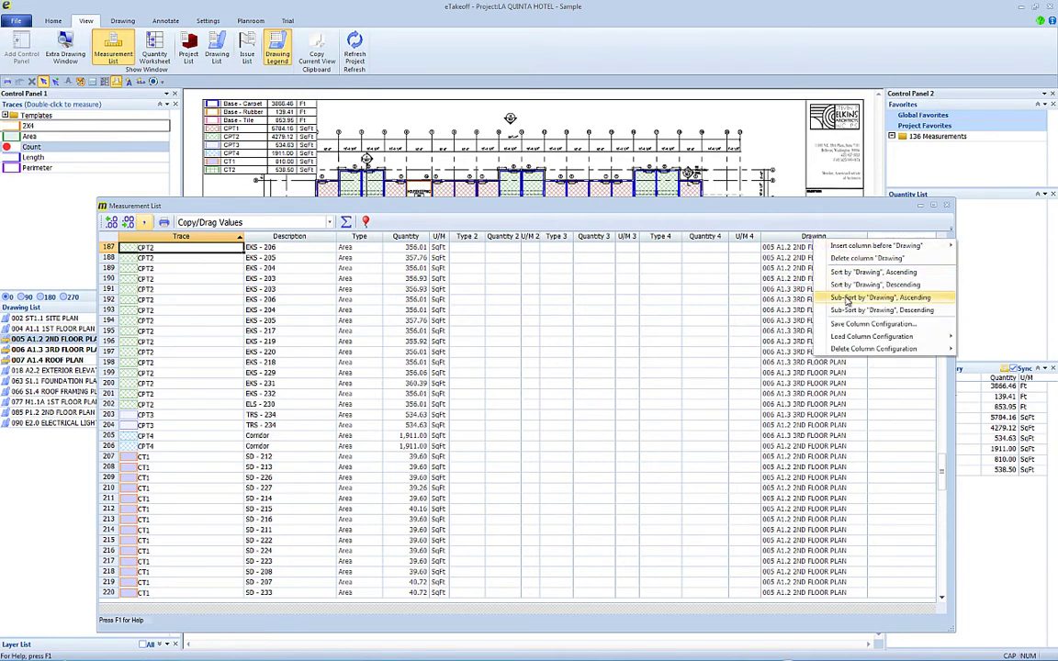
left_click(846, 299)
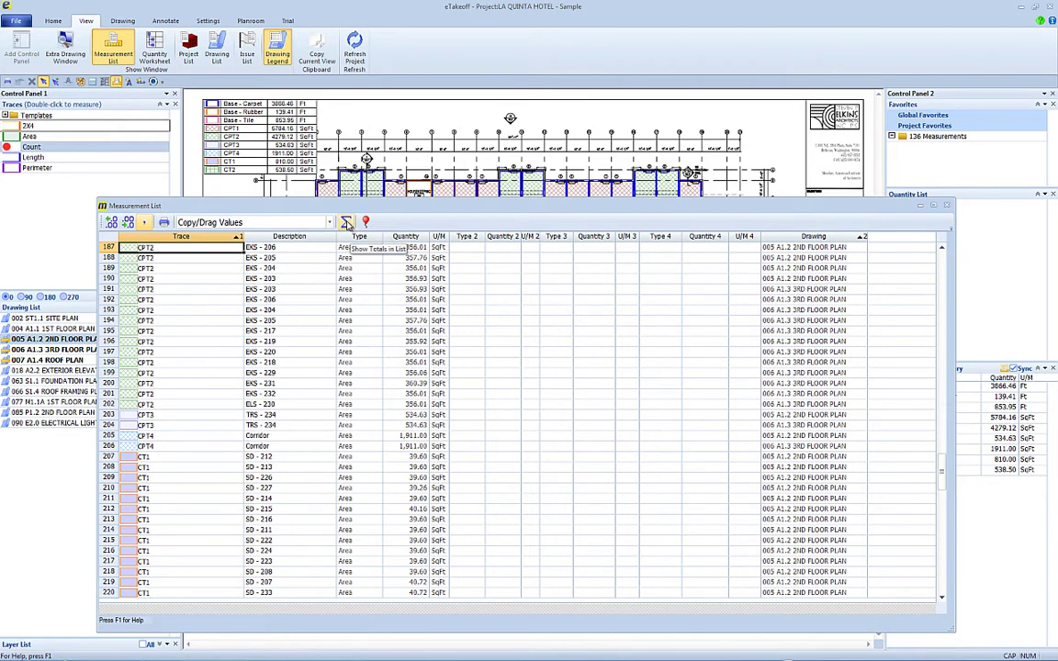
Step: Turn on Show Totals and review subtotals such as CPT2 Total 8,558.24 SqFt
left_click(346, 223)
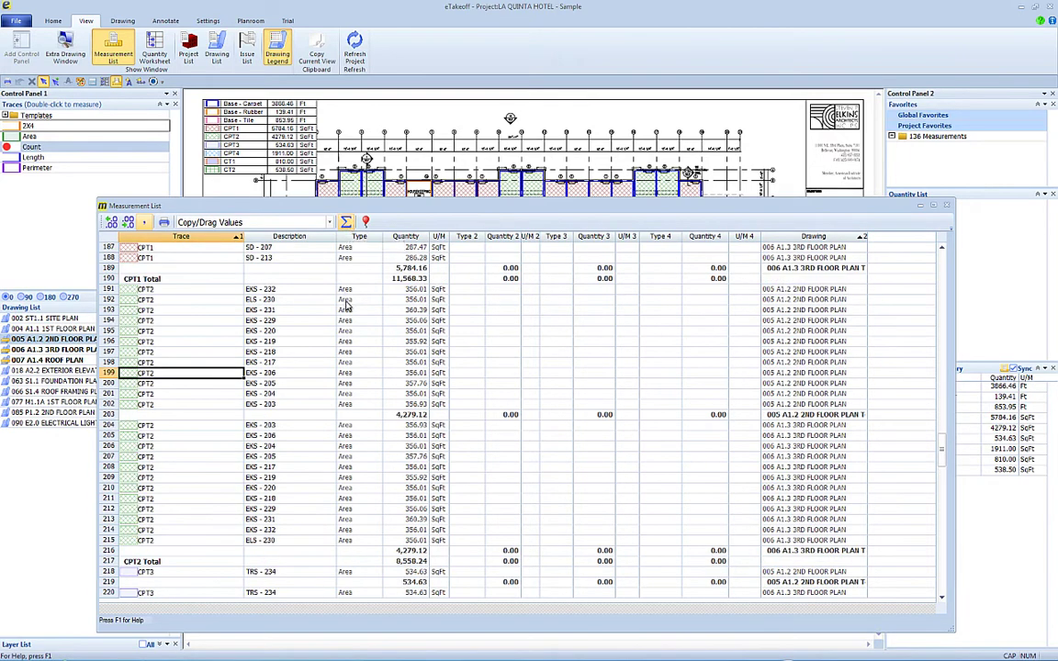
scroll(346, 303, "up", 1)
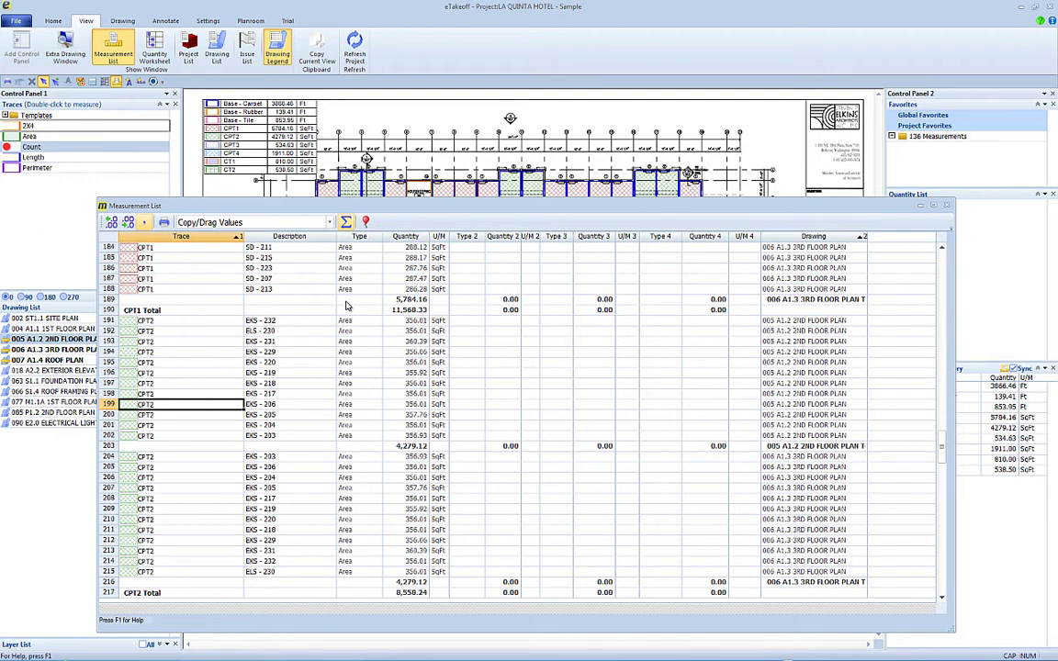
scroll(346, 306, "down", 1)
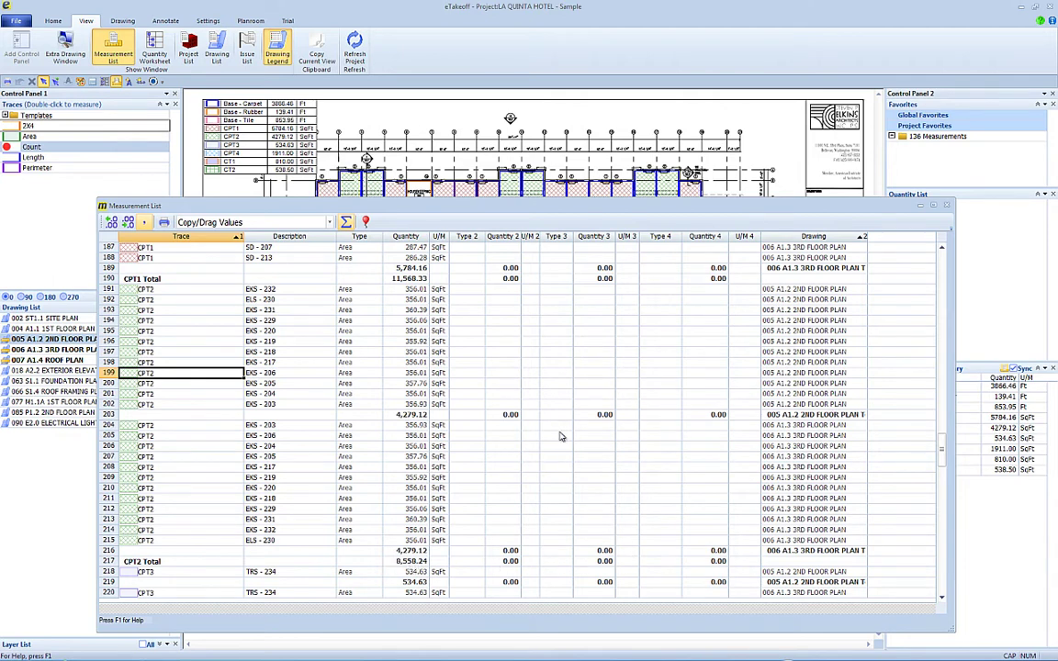
Step: Hide the totals, shorten the Measurement List window, and make it float
left_click(346, 223)
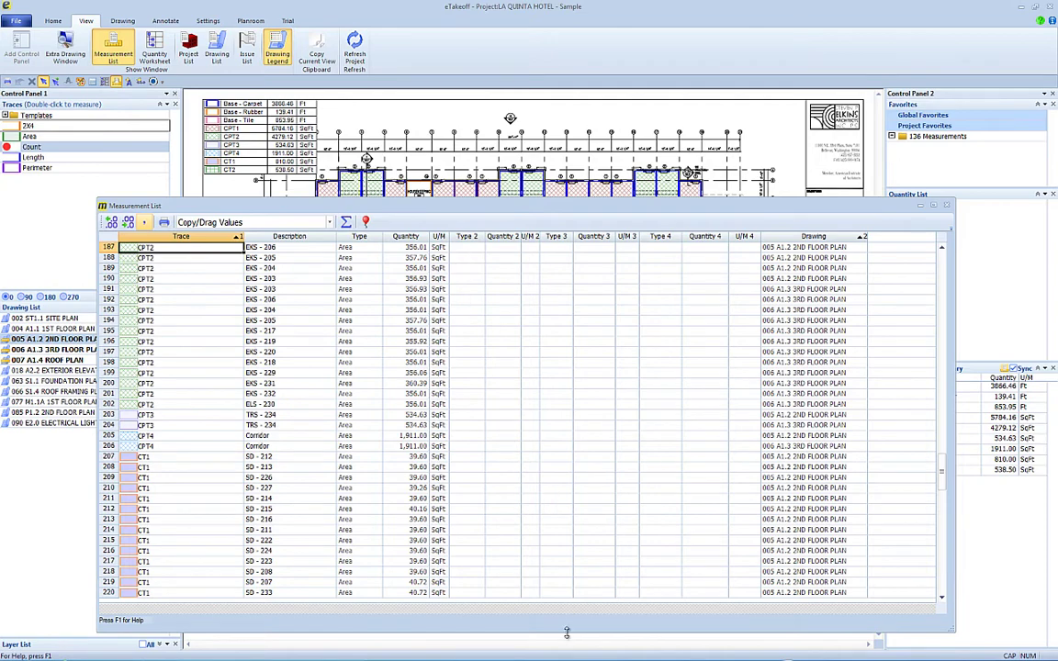
left_click_drag(571, 603, 566, 480)
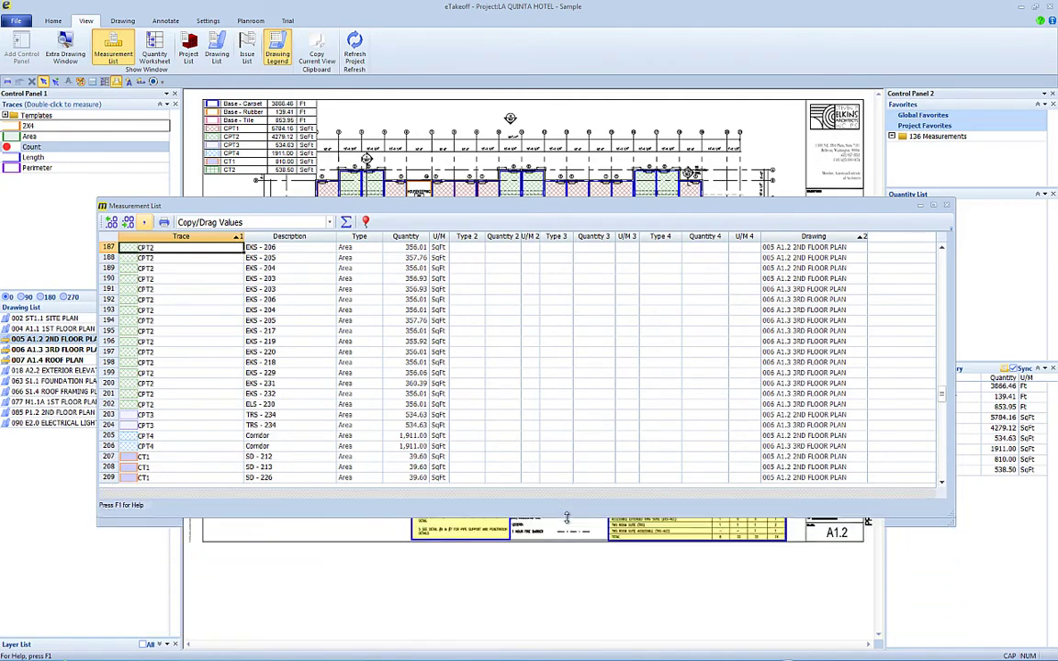
mouse_move(466, 204)
left_mouse_down()
mouse_move(526, 319)
mouse_move(514, 400)
left_mouse_up()
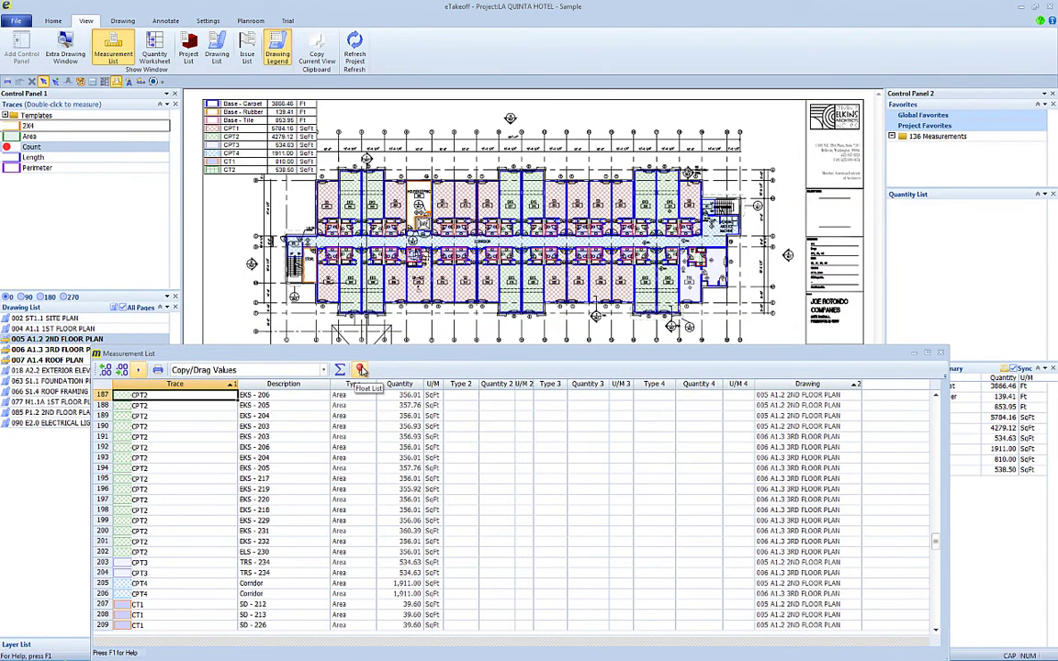
left_click(361, 369)
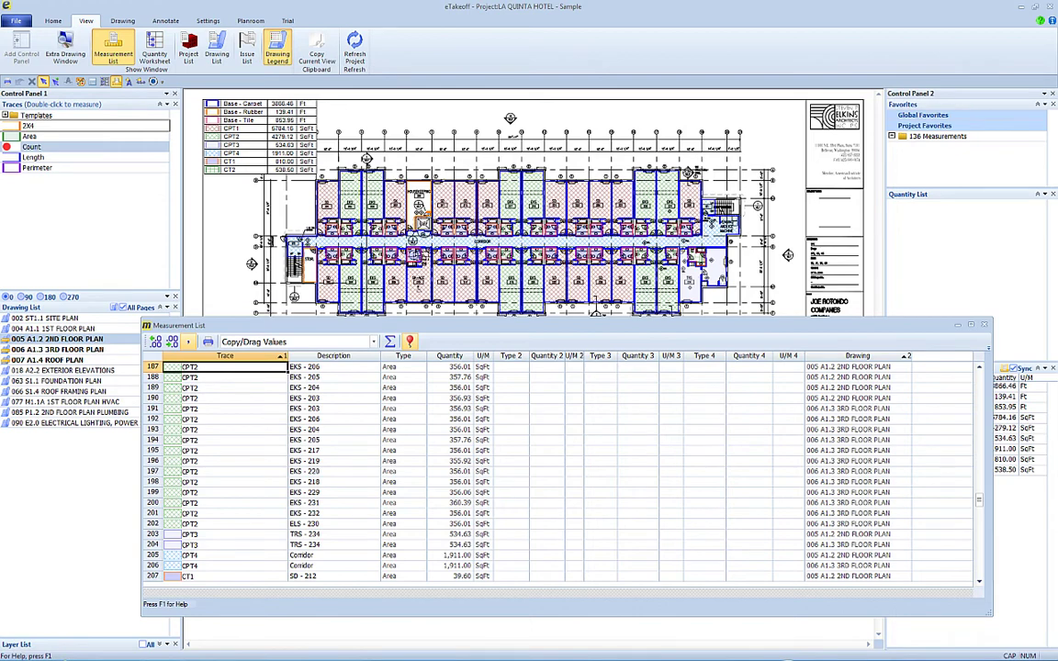
Step: Switch to Excel's blank Book2 and position the floating Measurement List over Sheet1
key("alt+Tab")
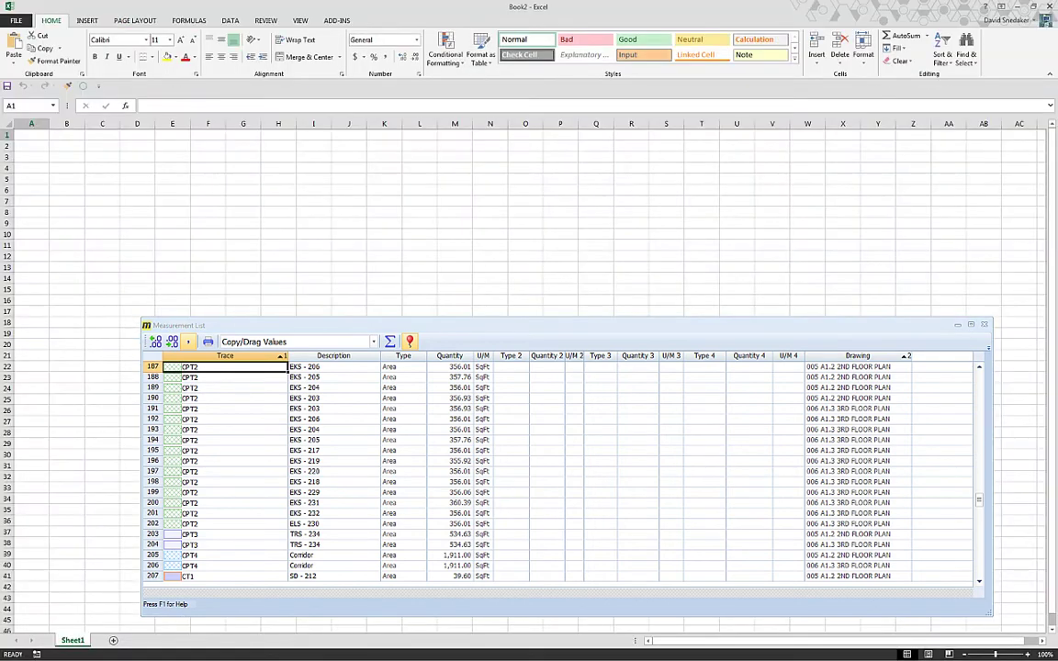
left_click_drag(364, 325, 363, 348)
left_click(172, 168)
left_click_drag(313, 211, 496, 291)
left_click(579, 232)
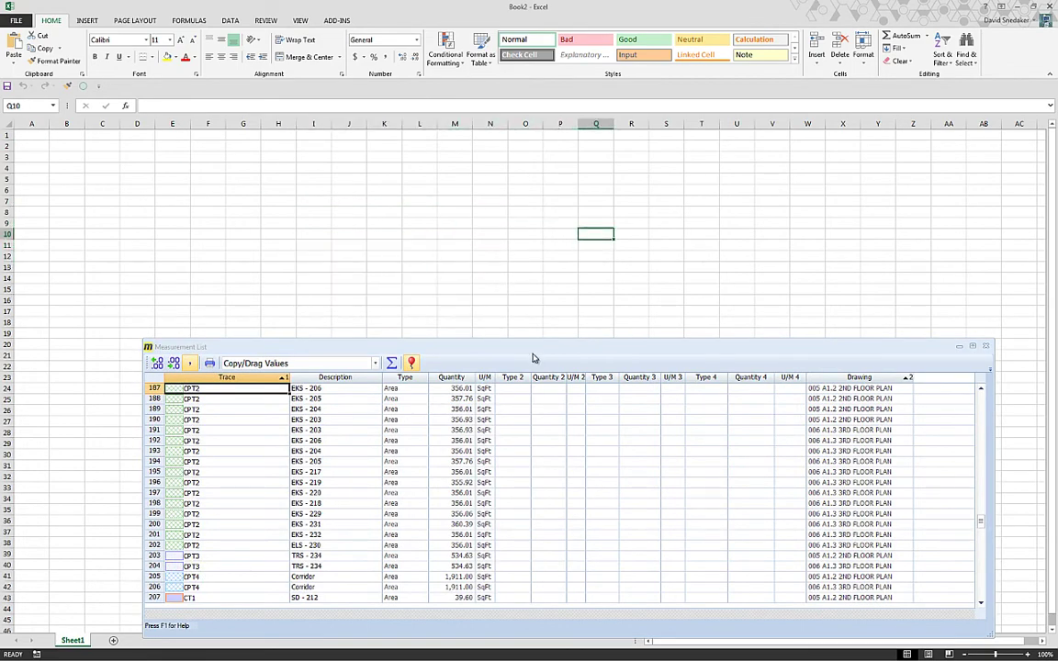
left_click_drag(533, 355, 531, 341)
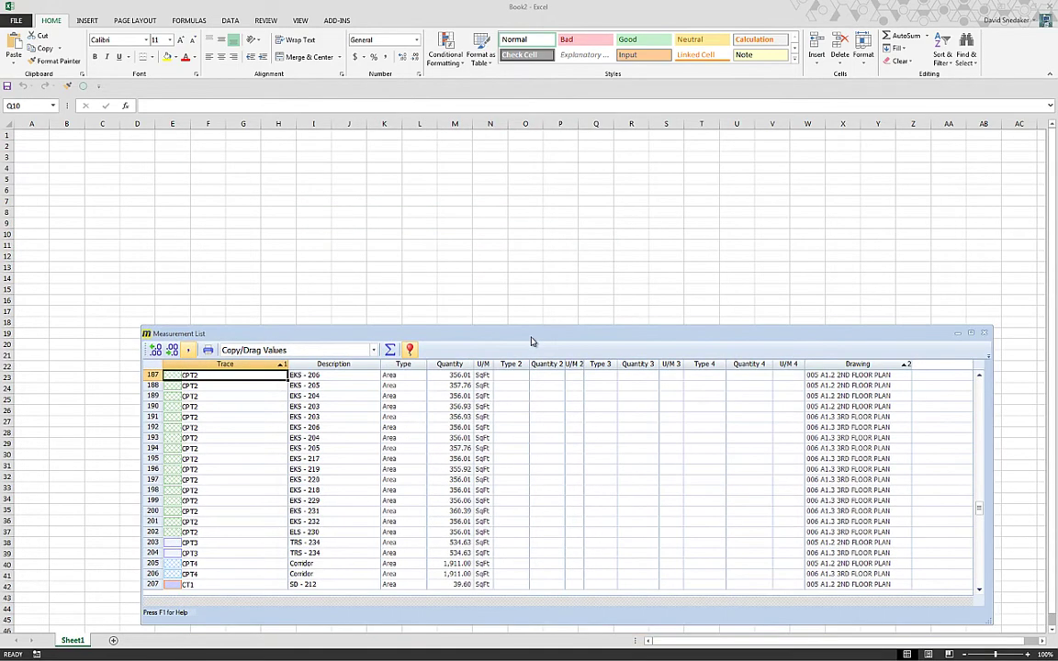
left_click(450, 384)
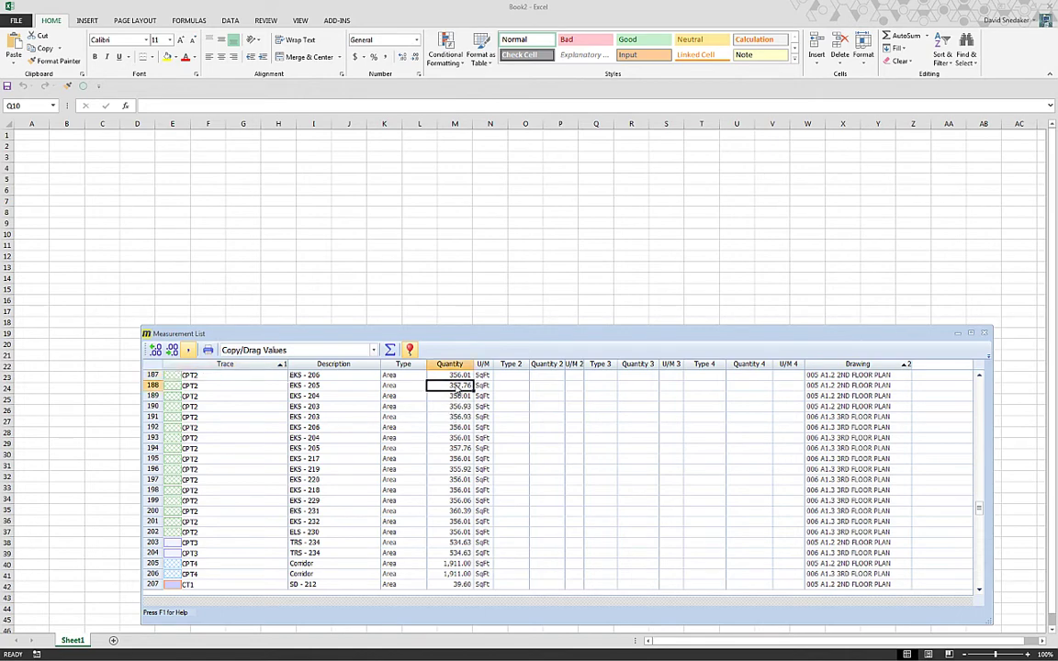
double_click(323, 395)
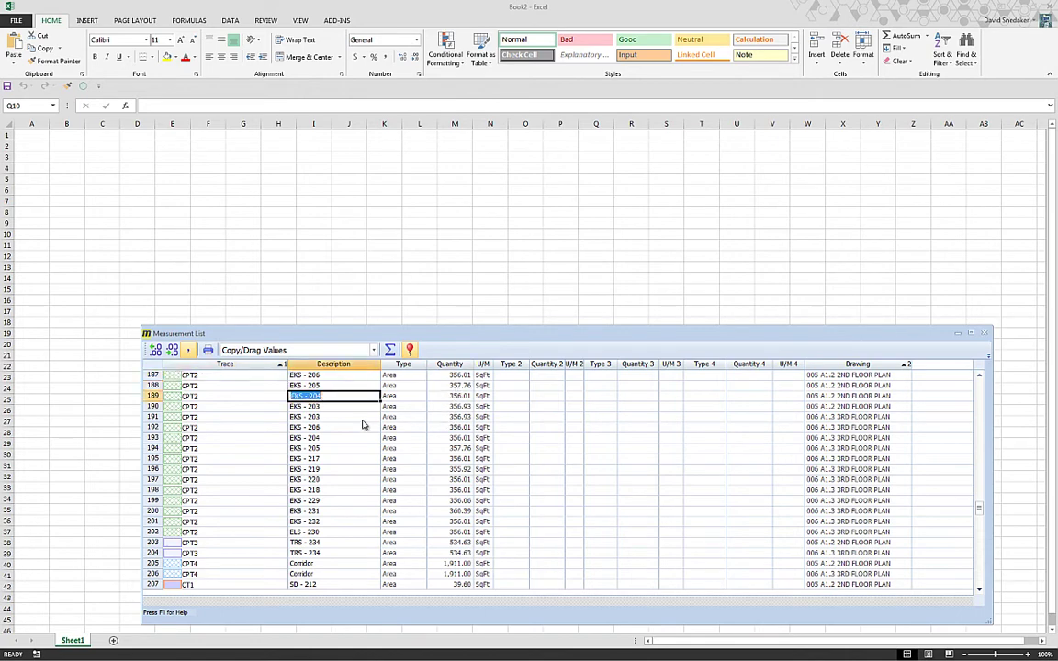
left_click(446, 406)
left_click(210, 376)
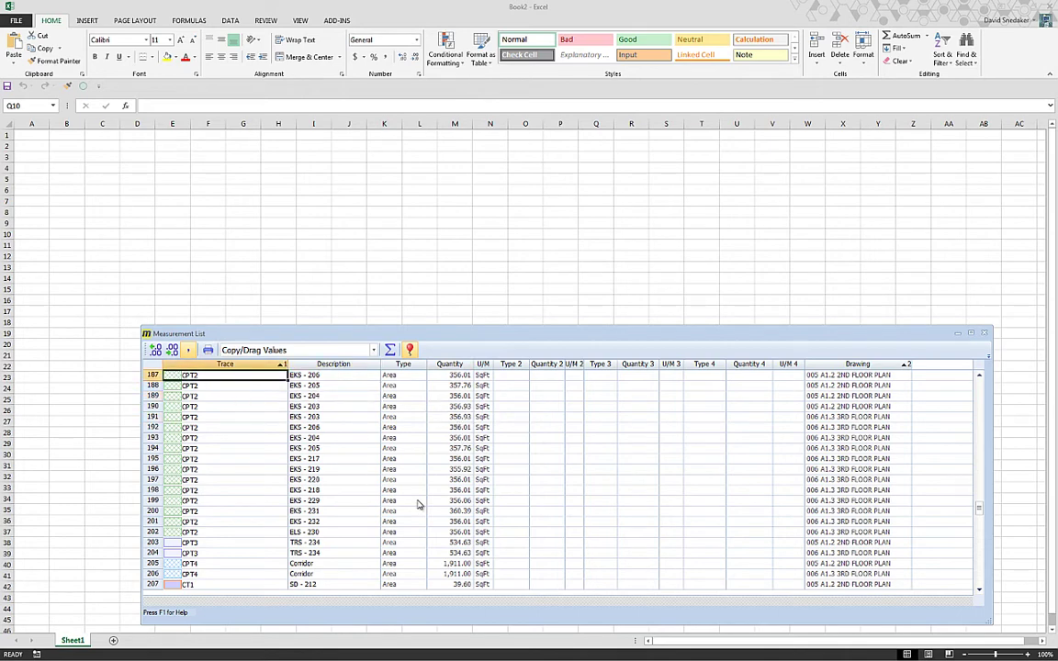
left_click(487, 545, "shift")
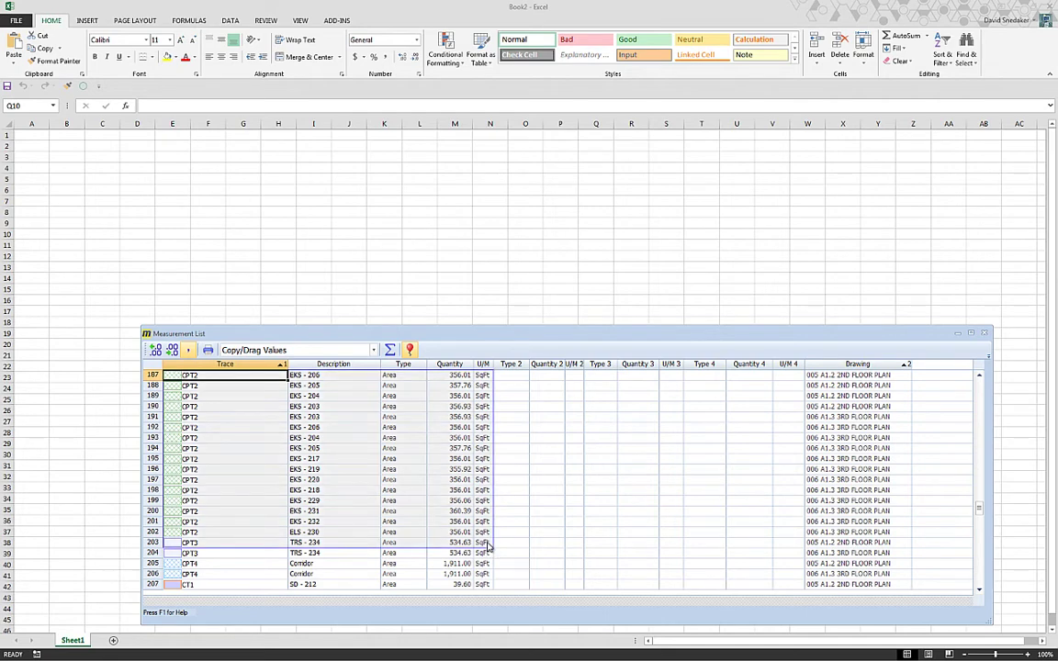
left_click(505, 533)
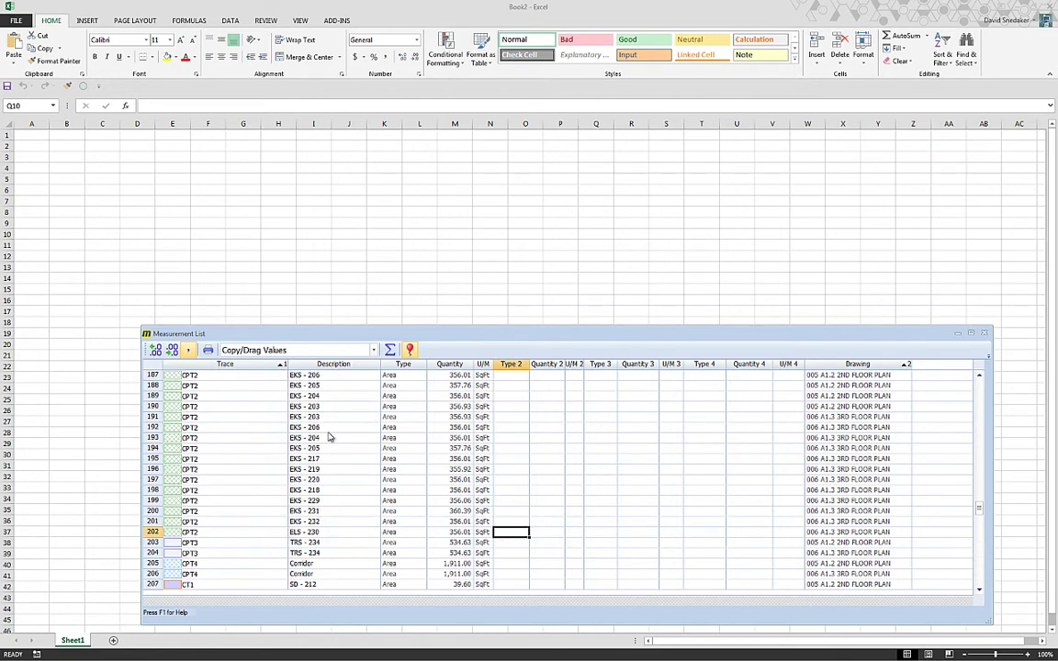
left_click(244, 366)
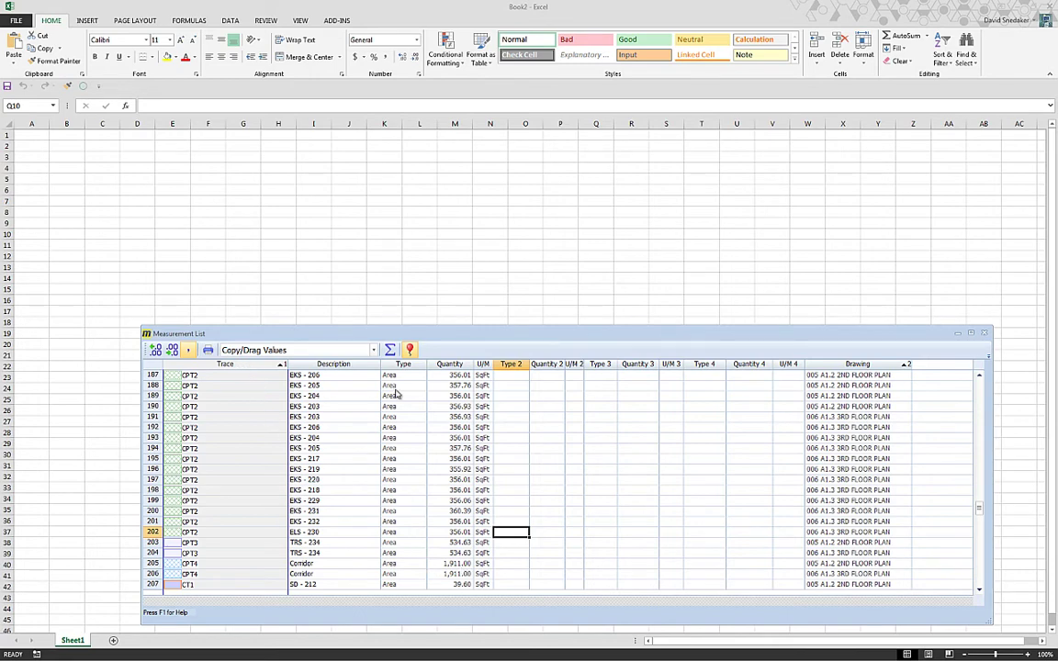
left_click(857, 365)
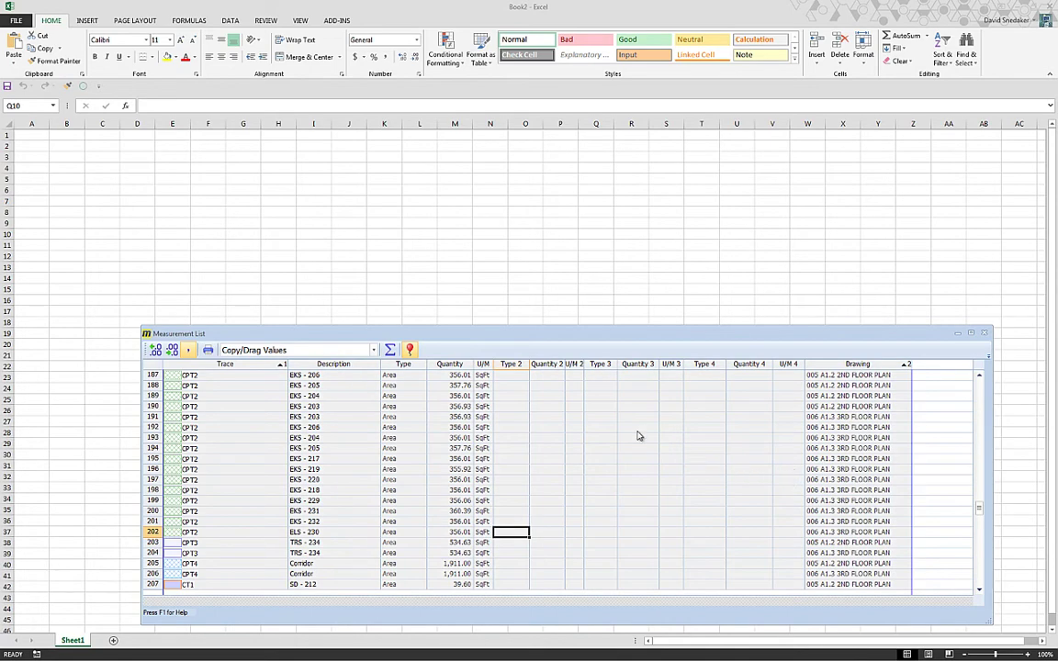
double_click(337, 431)
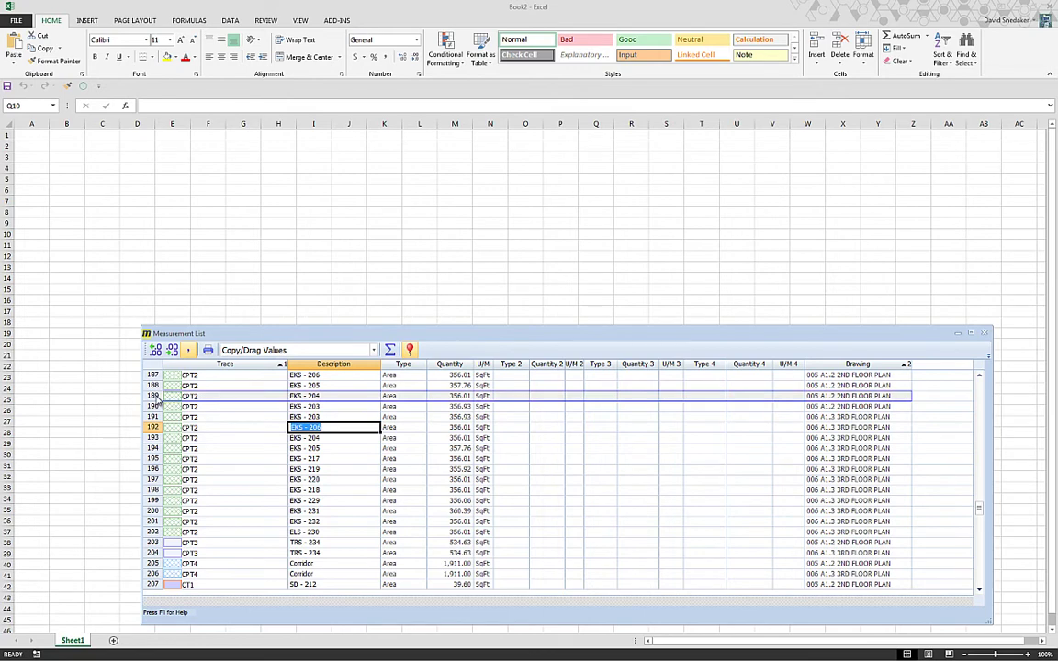
left_click_drag(154, 399, 154, 420)
left_click_drag(153, 465, 153, 462)
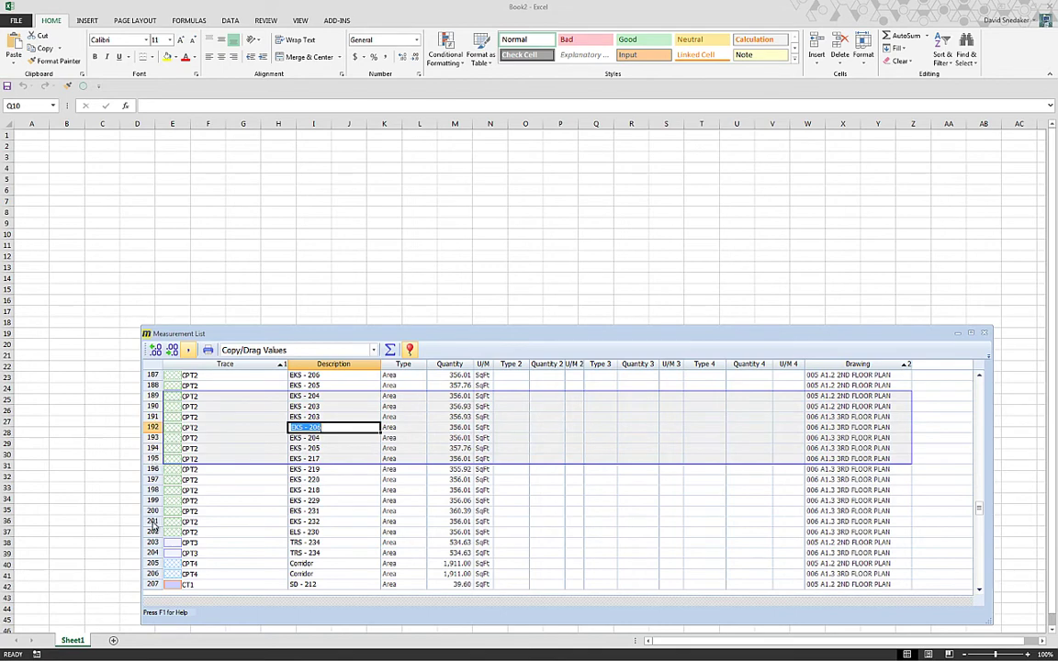
left_click_drag(155, 540, 155, 540)
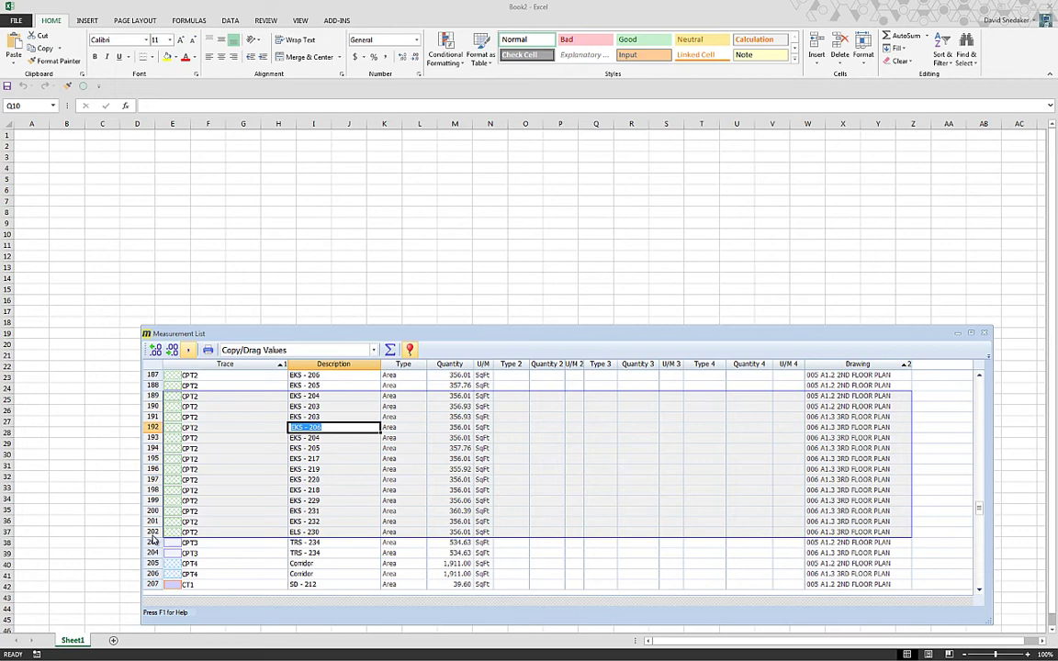
left_click(511, 419)
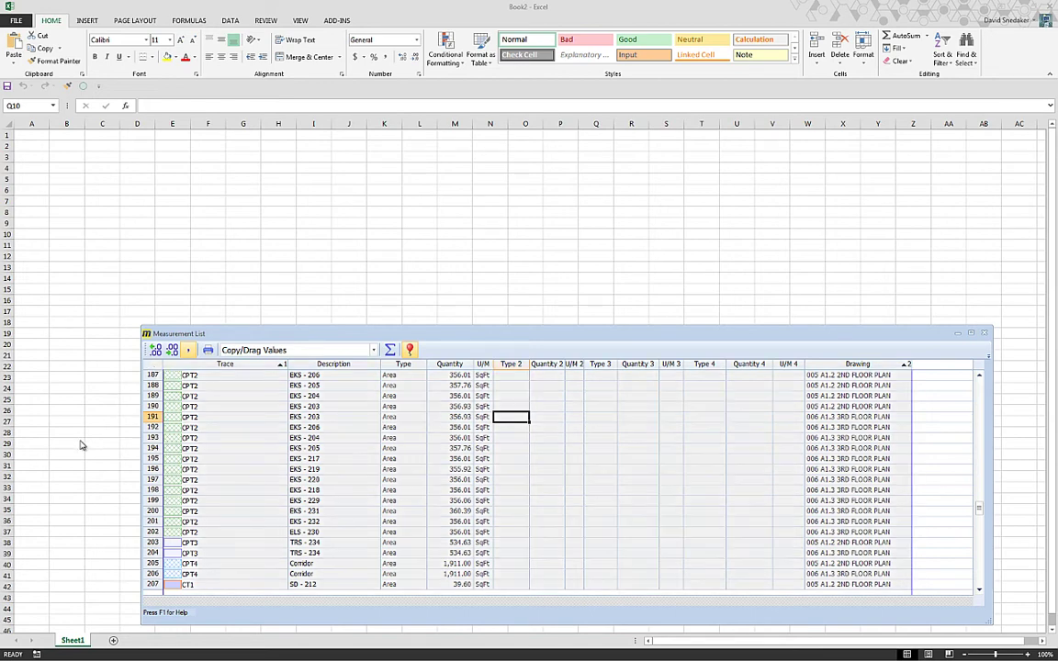
Step: Drag the Measurement List rows onto Sheet1 cell A1, starting with Base - Carpet
scroll(303, 446, "up", 5)
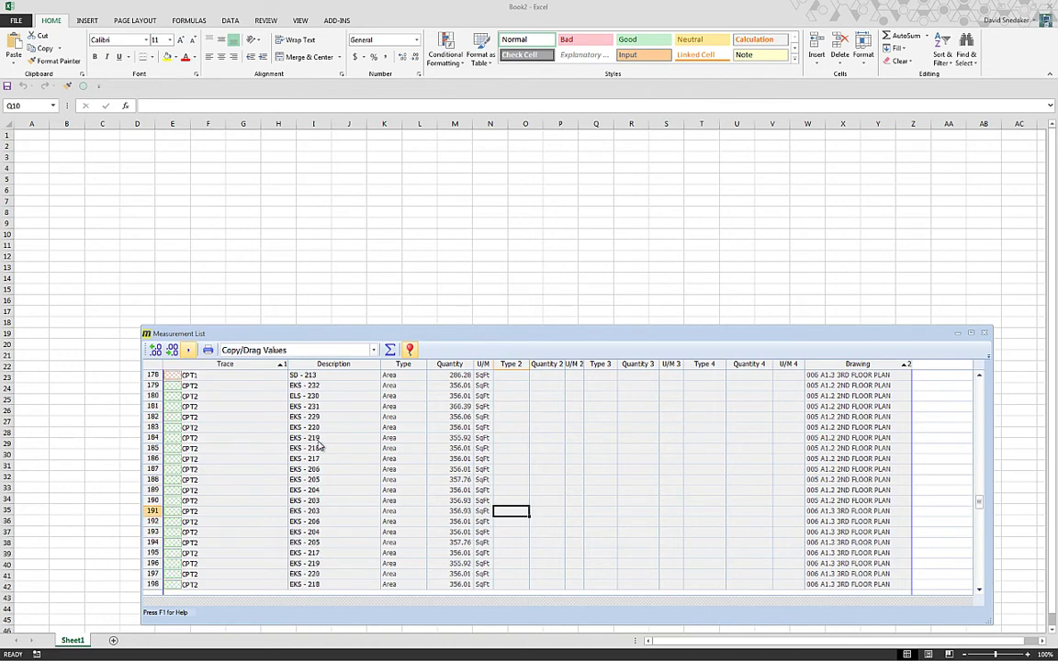
scroll(318, 446, "up", 20)
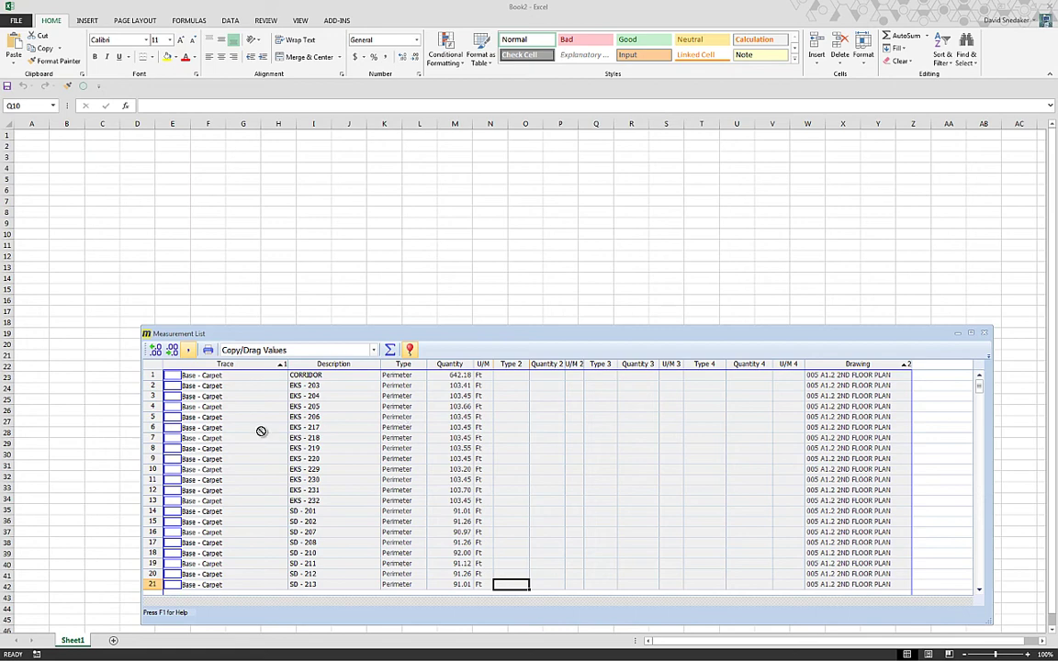
left_click_drag(259, 388, 37, 136)
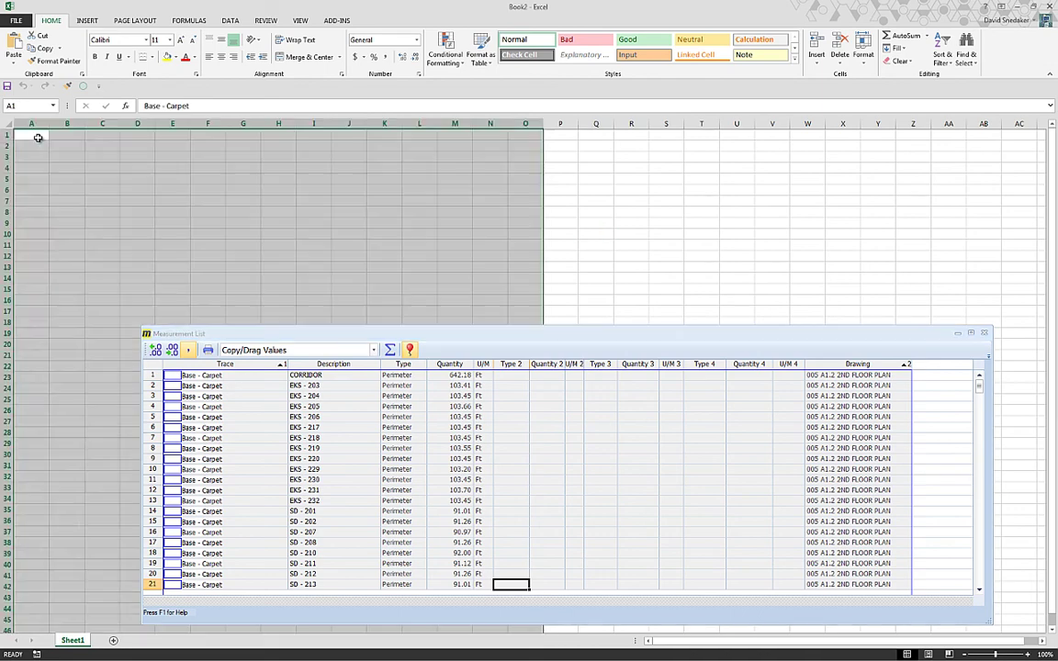